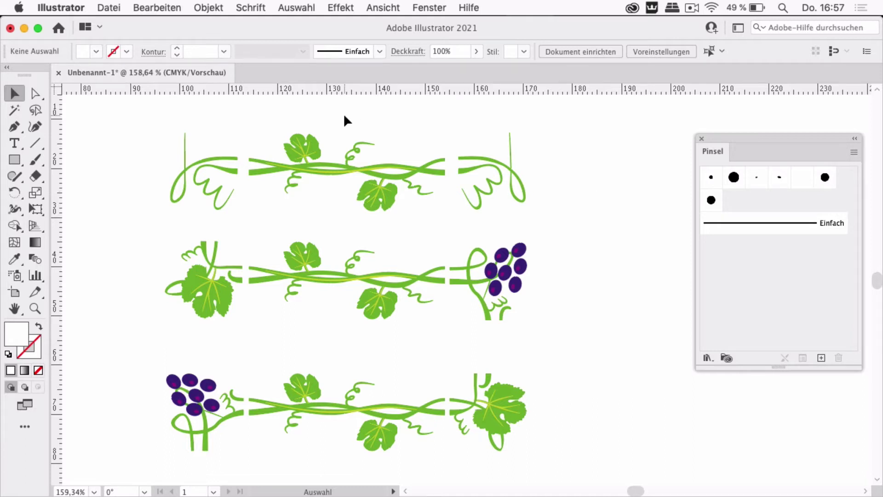
# - Marquee-select the middle vine group, deselect it, and scroll down toward the lower tiles
pyautogui.moveTo(375, 191); pyautogui.dragTo(444, 216)
pyautogui.click(614, 206)
pyautogui.scroll(-1, 532, 358)
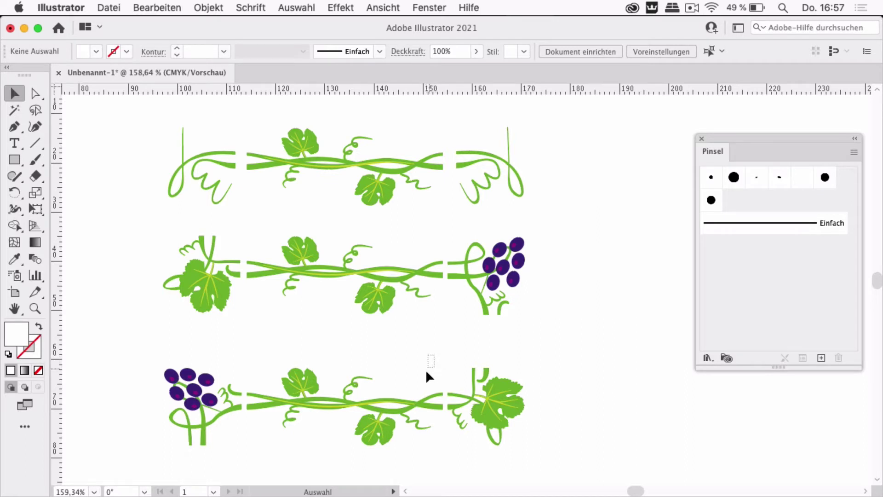
# - Scroll to the lower tile row, then marquee-select and deselect its vine border tile
pyautogui.click(415, 381)
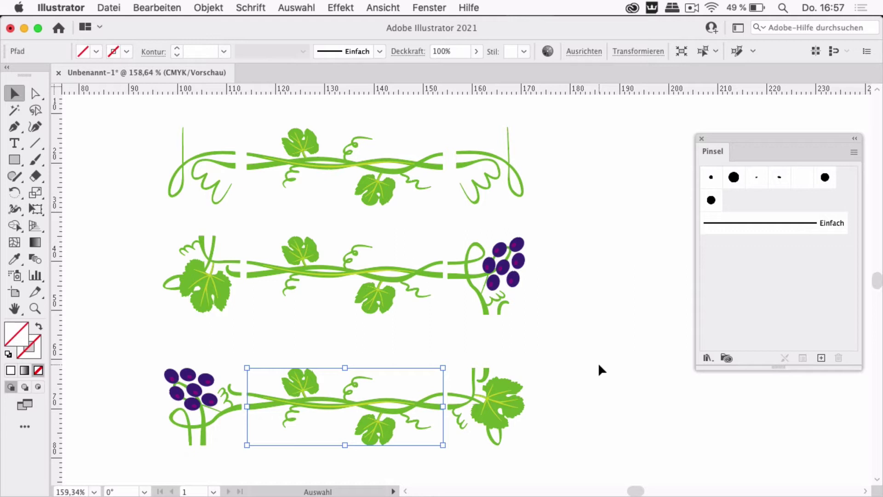
pyautogui.scroll(-5, 599, 365)
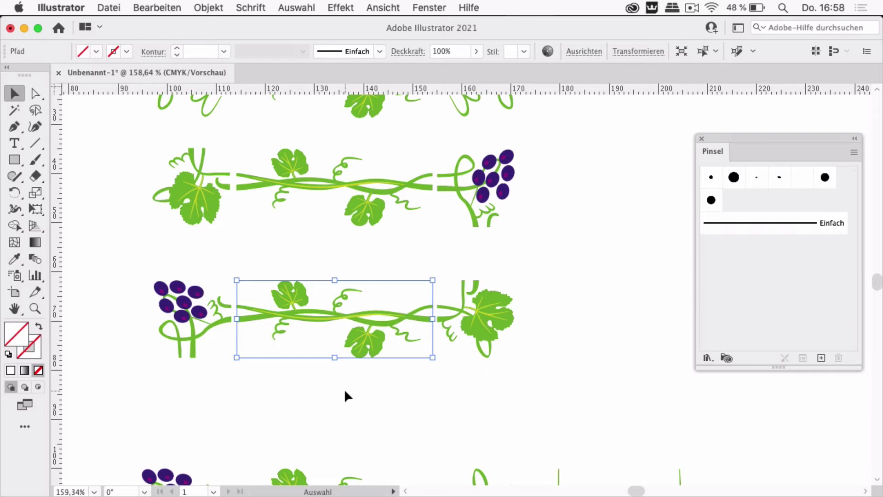
pyautogui.scroll(-8, 336, 397)
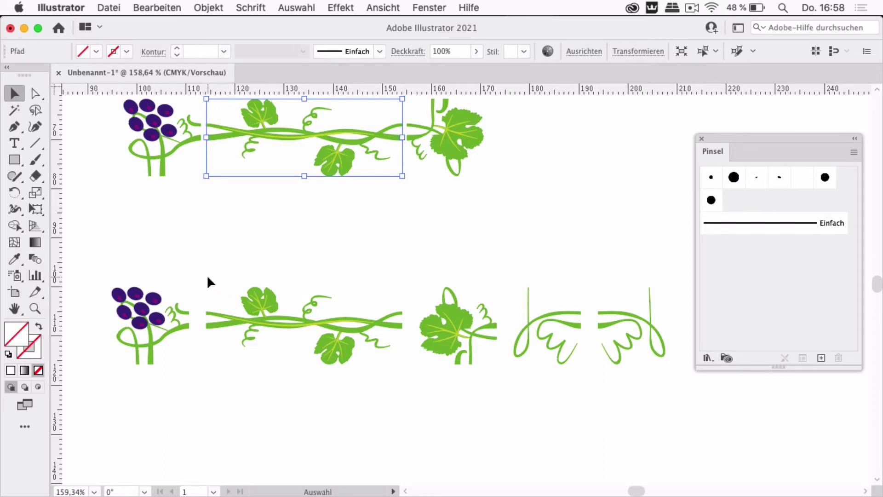
pyautogui.moveTo(206, 274); pyautogui.dragTo(399, 385)
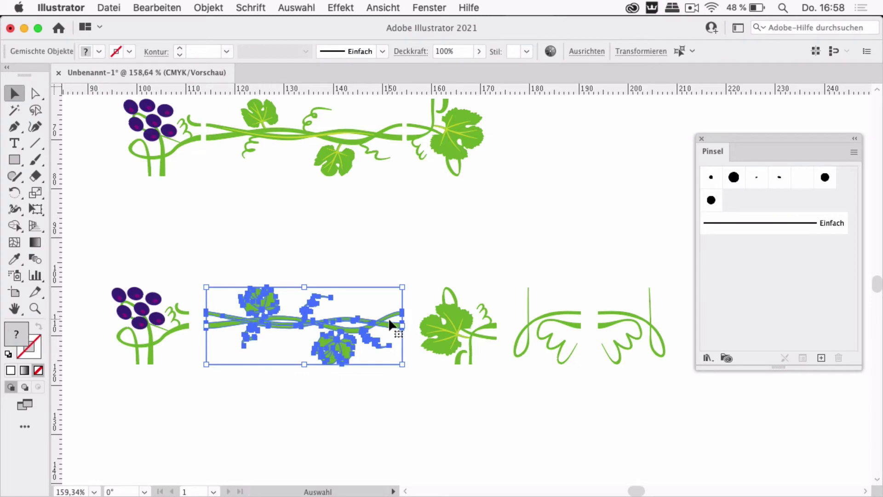
pyautogui.click(208, 390)
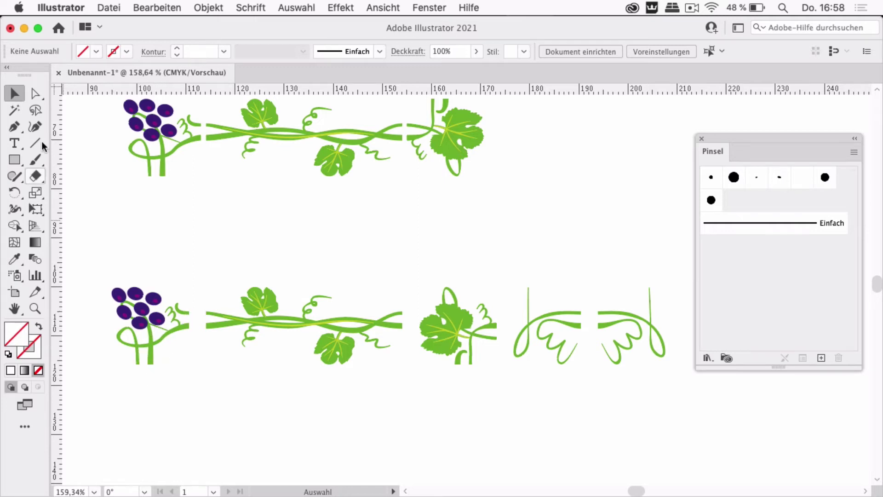
# - With default colours, pen a three-point L path (vertical leg, then horizontal leg) and deselect it
pyautogui.click(15, 127)
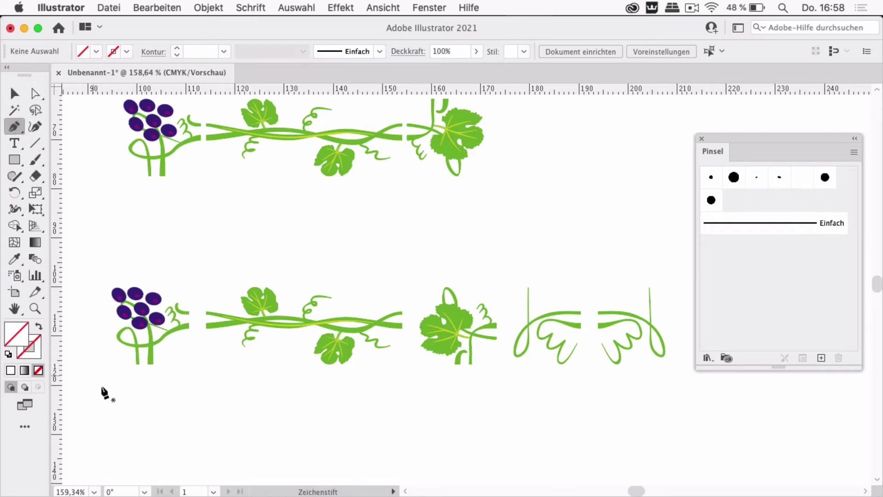
pyautogui.click(8, 355)
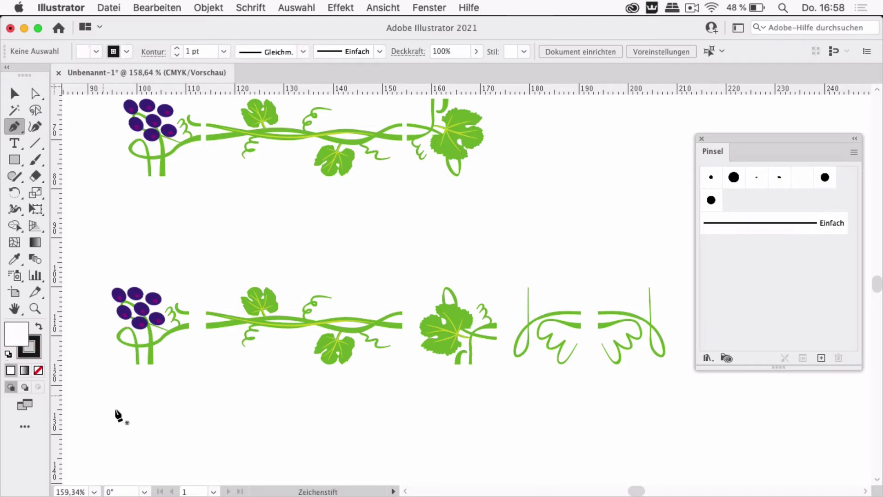
pyautogui.click(141, 452)
pyautogui.click(140, 404)
pyautogui.moveTo(140, 405); pyautogui.dragTo(158, 405)
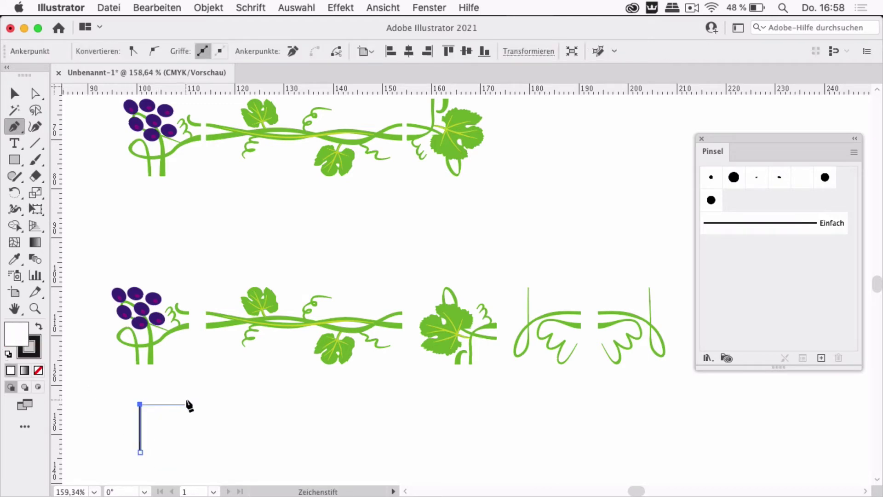
pyautogui.click(186, 404)
pyautogui.click(14, 94)
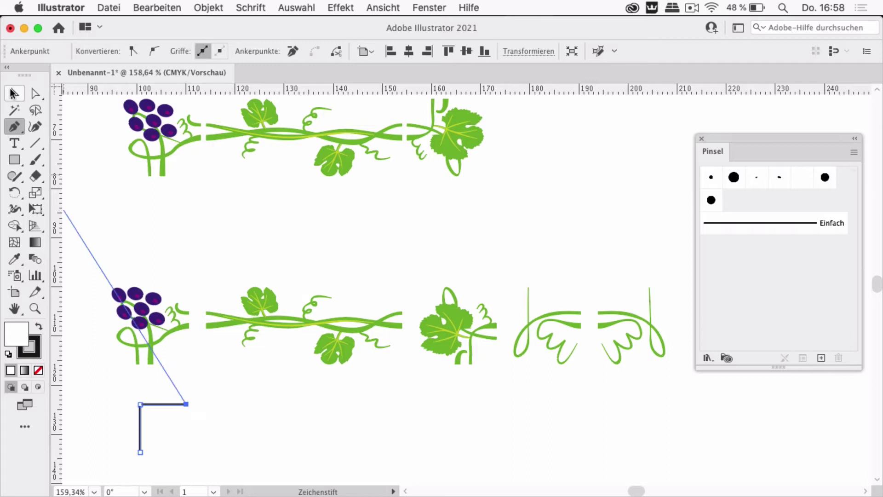
pyautogui.click(244, 429)
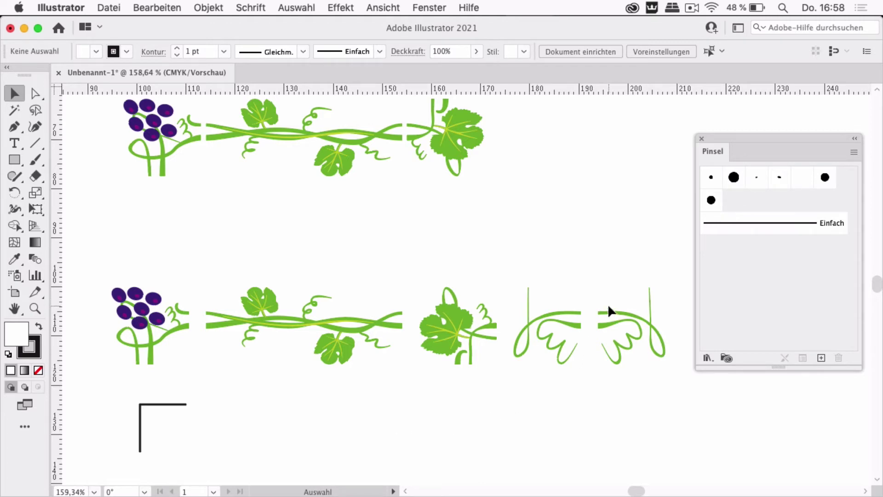
pyautogui.hscroll(2, 608, 303)
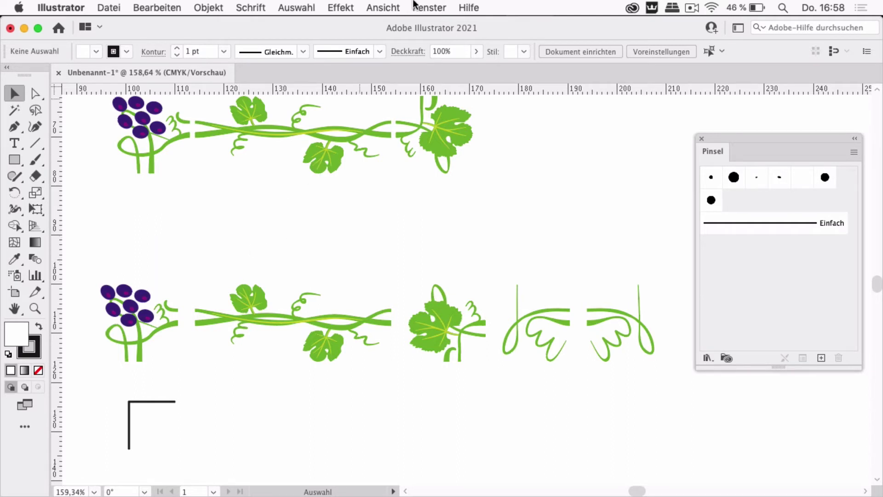
# - Drag the selected middle vine border tile into the Brushes panel as a new Pattern Brush
pyautogui.click(434, 8)
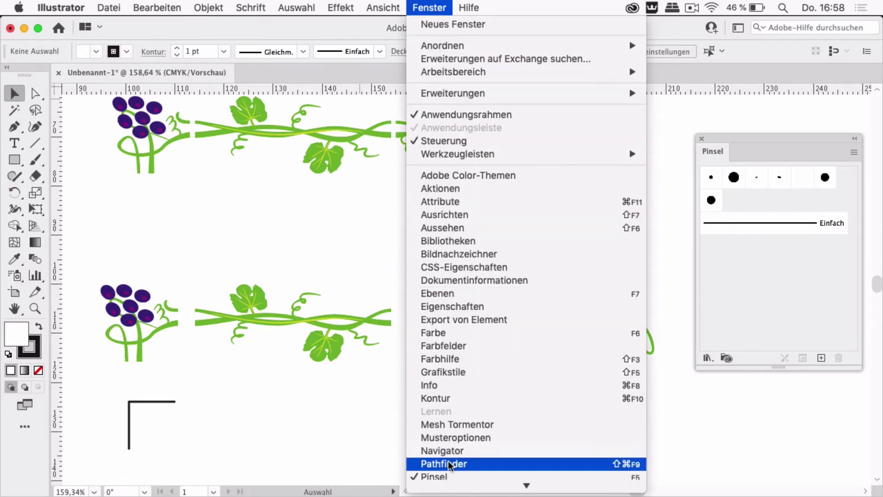
pyautogui.click(435, 6)
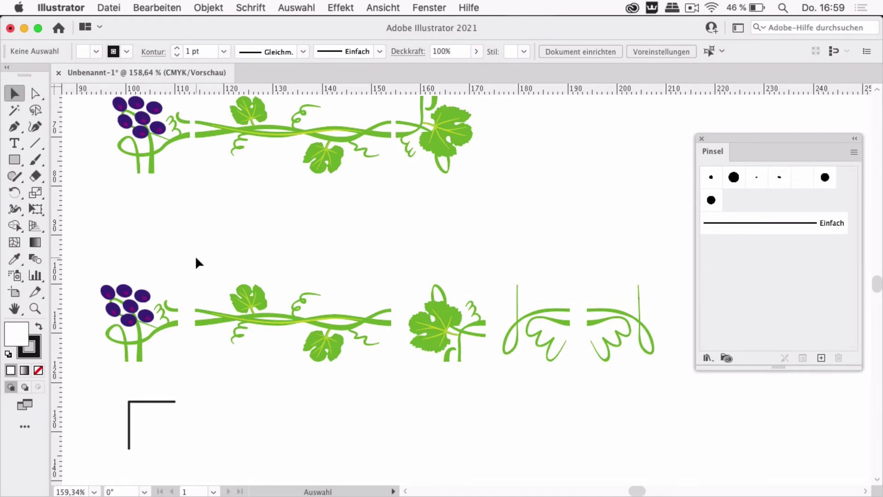
pyautogui.moveTo(195, 257); pyautogui.dragTo(392, 374)
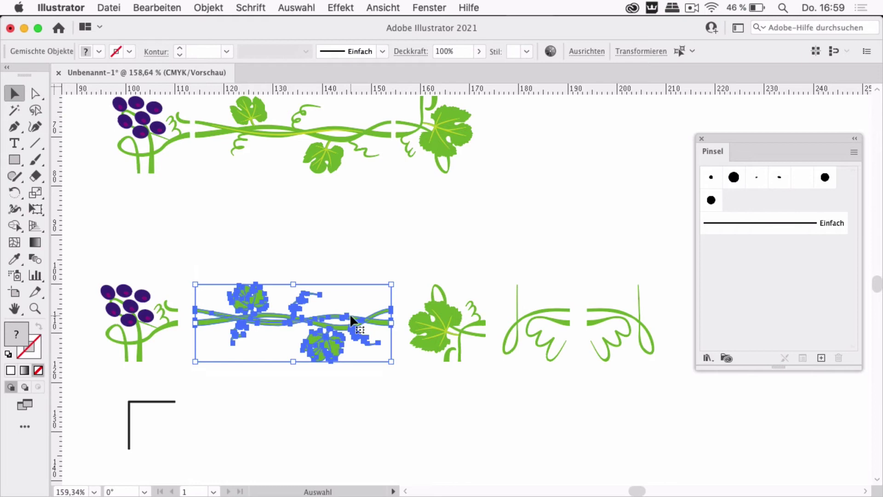
pyautogui.moveTo(322, 324); pyautogui.dragTo(732, 289)
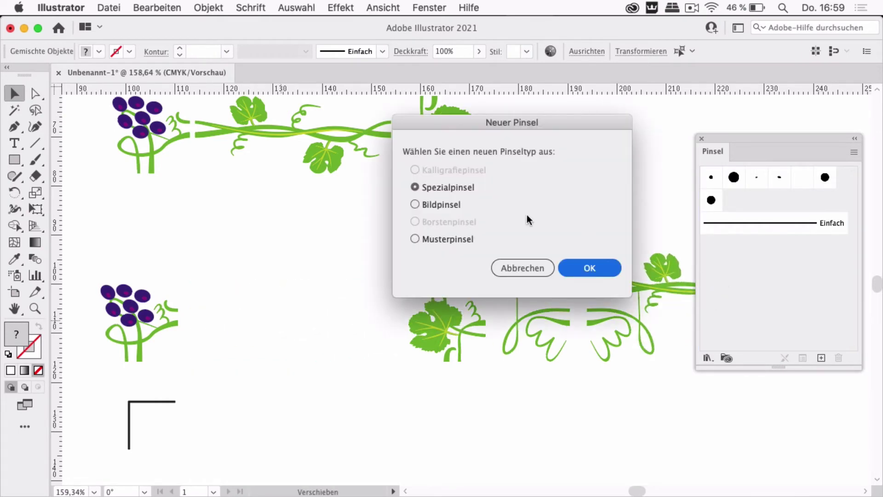
pyautogui.click(416, 238)
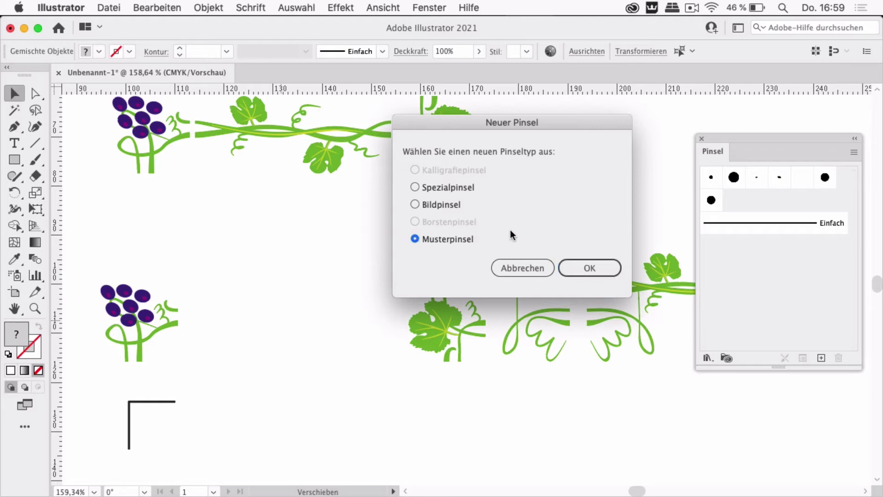
pyautogui.click(581, 267)
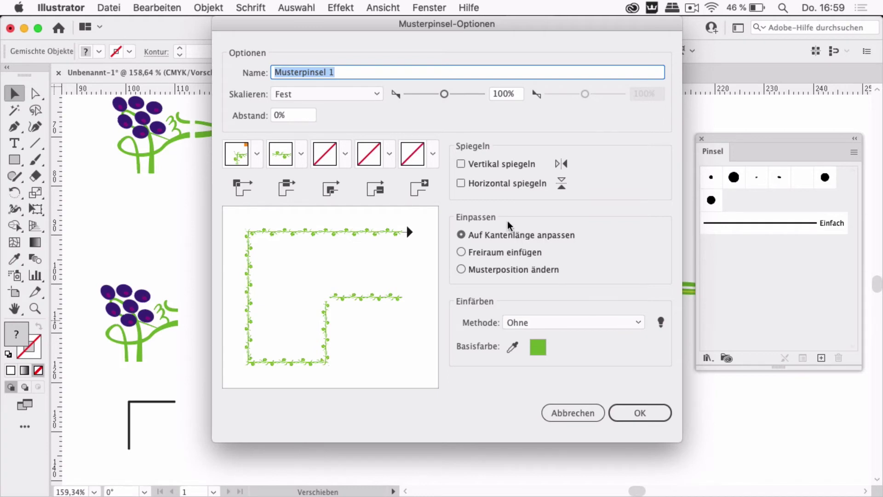
# - Choose None for the outer corner tile and save the pattern brush as Musterpinsel 1
pyautogui.click(257, 156)
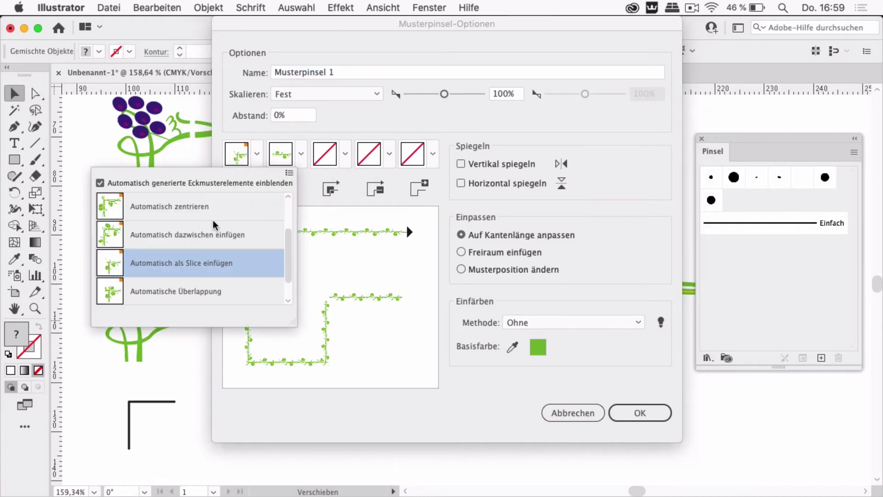
pyautogui.scroll(2, 211, 221)
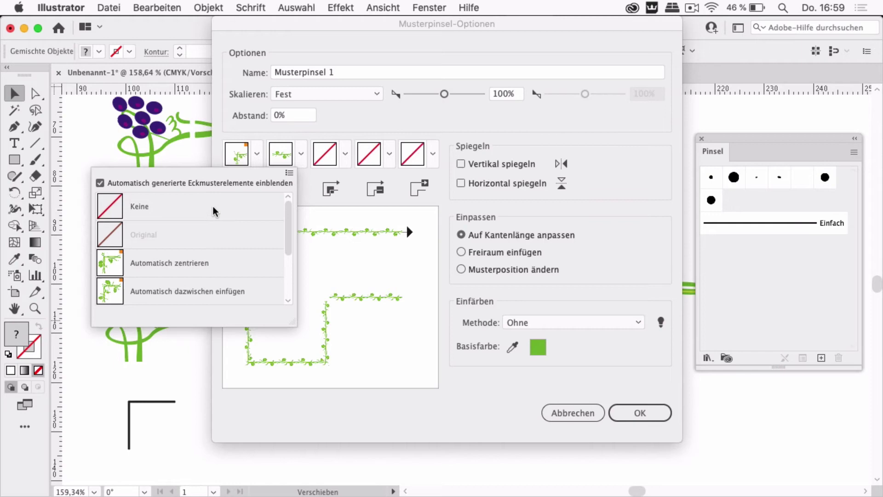
pyautogui.click(156, 208)
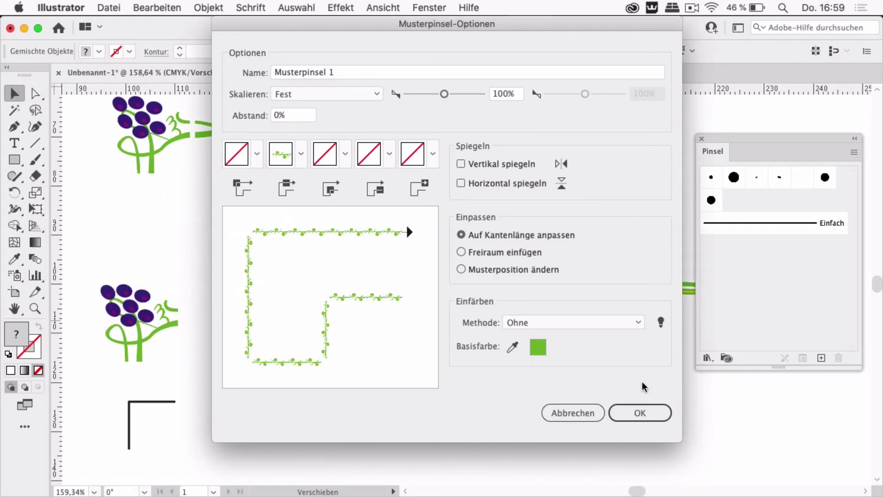
pyautogui.click(635, 411)
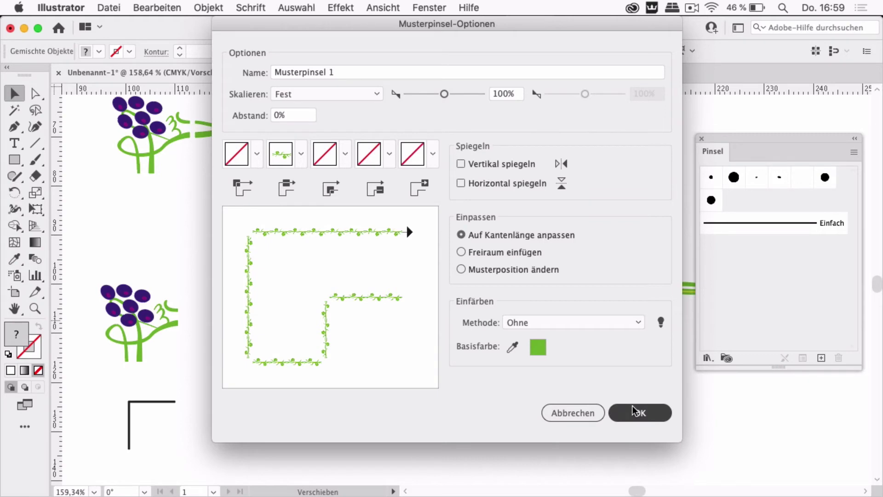
pyautogui.click(634, 412)
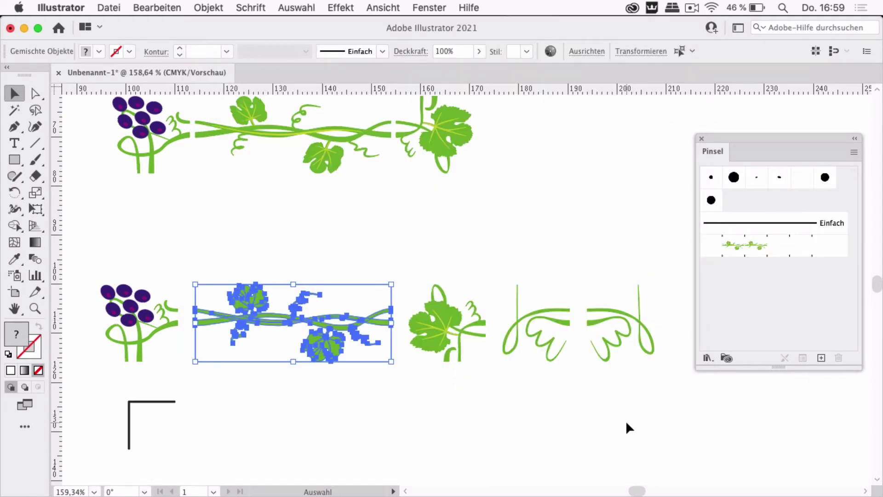
# - Deselect the vine artwork and open the Brush Libraries > Pfeile > Musterpfeile library
pyautogui.click(626, 423)
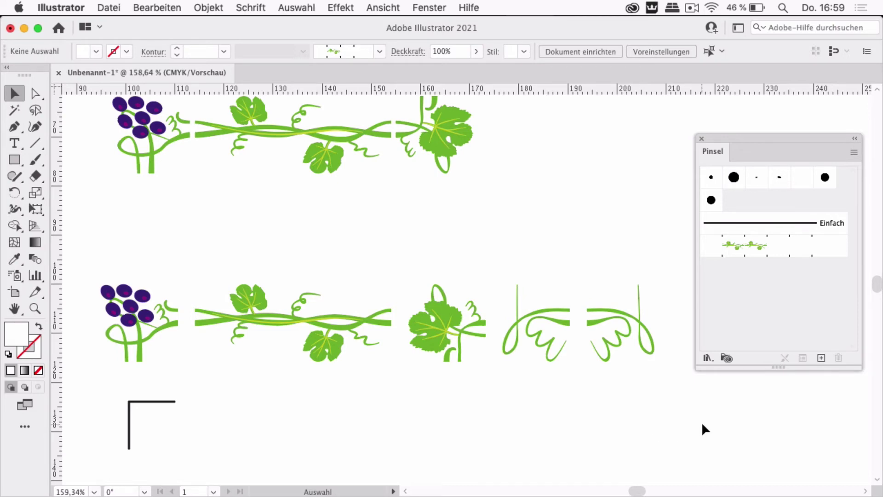
pyautogui.click(707, 357)
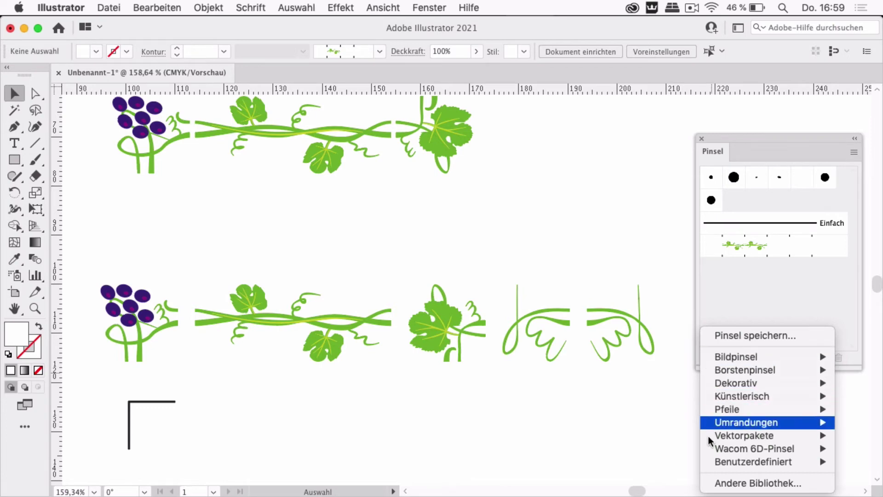
pyautogui.moveTo(724, 382)
pyautogui.moveTo(724, 423)
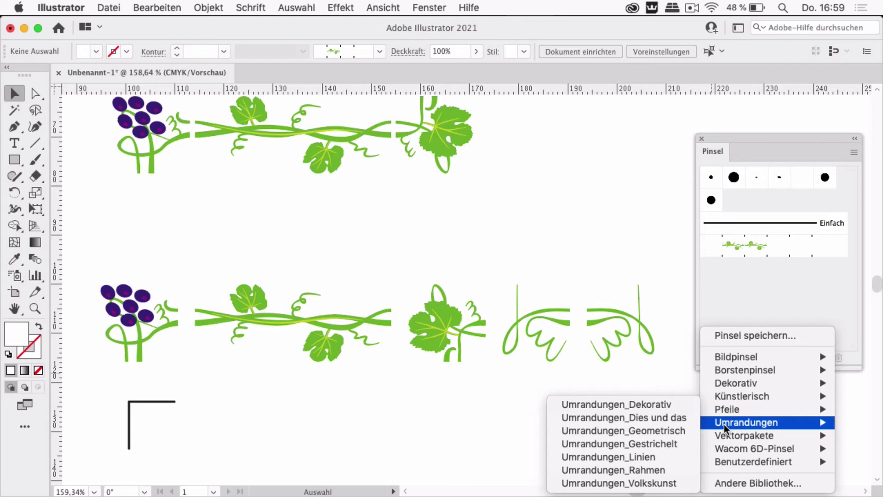
pyautogui.moveTo(740, 409)
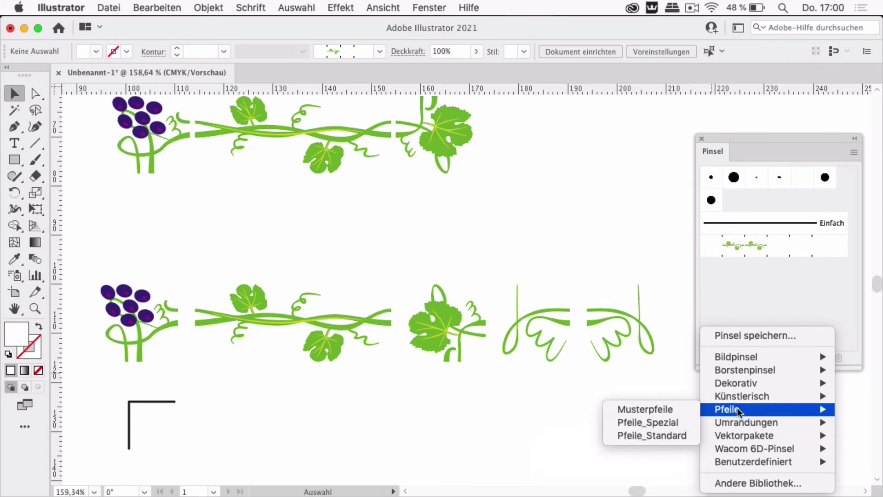
pyautogui.click(674, 409)
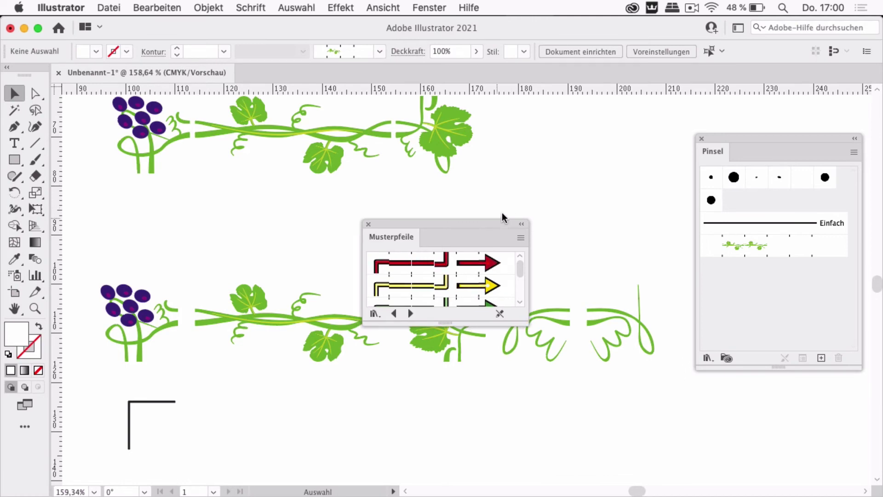
# - Reposition and enlarge the Musterpfeile panel, then add its red arrow brush to the document
pyautogui.moveTo(502, 213); pyautogui.dragTo(624, 134)
pyautogui.moveTo(642, 243); pyautogui.dragTo(669, 293)
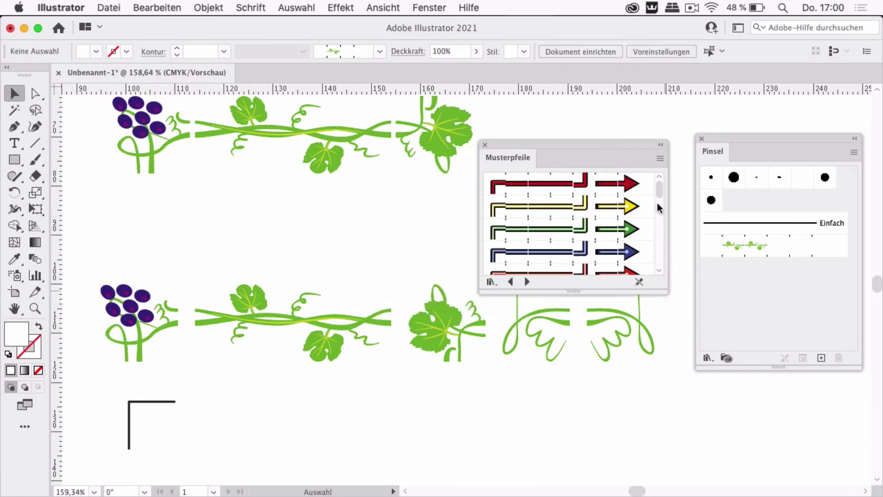
pyautogui.click(597, 184)
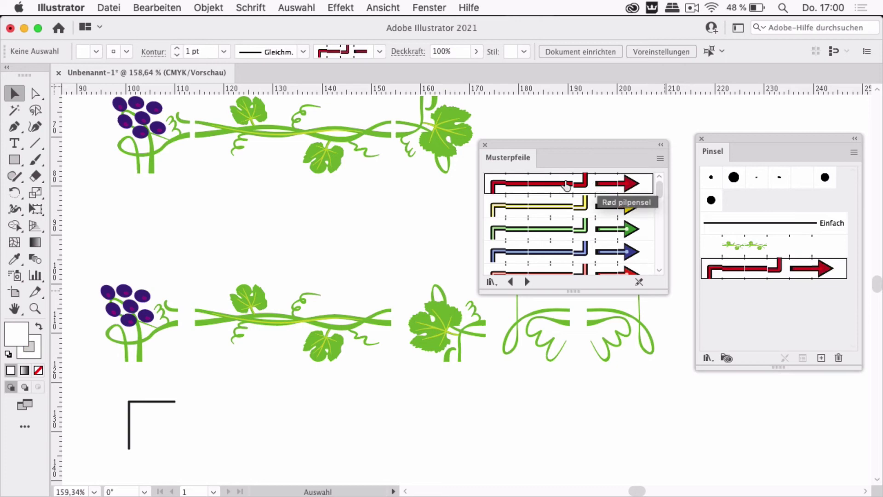
# - Close the Musterpfeile library and widen the Pinsel panel by dragging its left edge
pyautogui.click(485, 145)
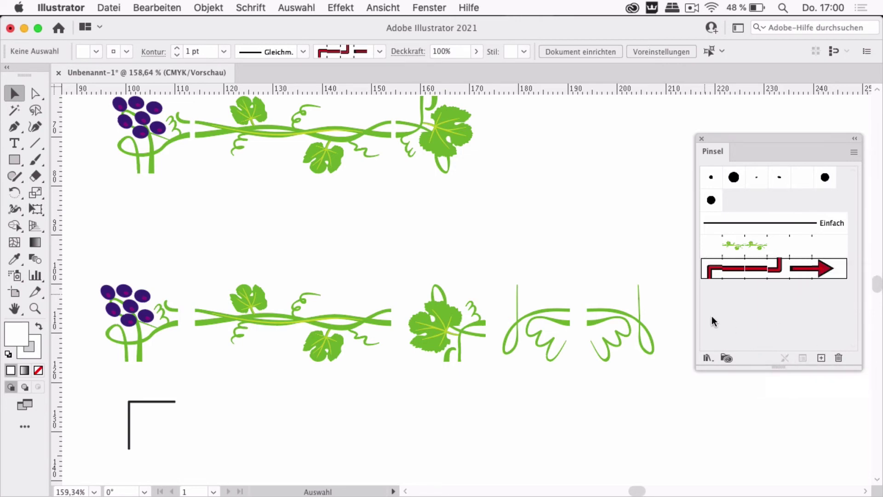
pyautogui.moveTo(696, 310); pyautogui.dragTo(671, 308)
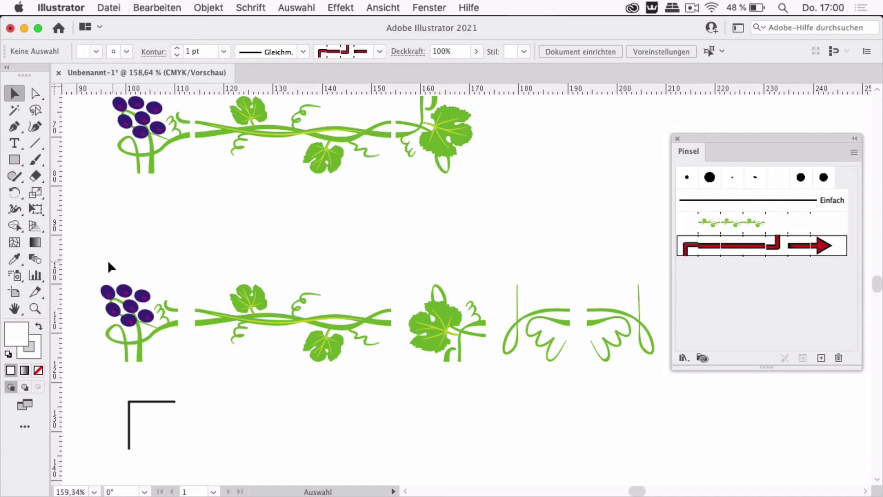
# - Add the grape cluster as the outer corner tile and the leaf as the inner corner tile
pyautogui.moveTo(96, 246); pyautogui.dragTo(175, 363)
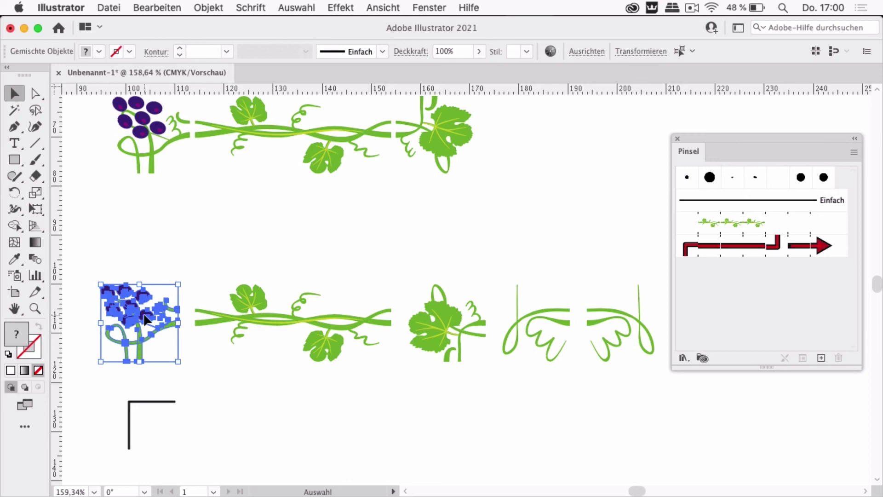
pyautogui.moveTo(145, 320)
pyautogui.mouseDown()
pyautogui.moveTo(579, 230)
pyautogui.moveTo(685, 220)
pyautogui.mouseUp()
pyautogui.click(639, 416)
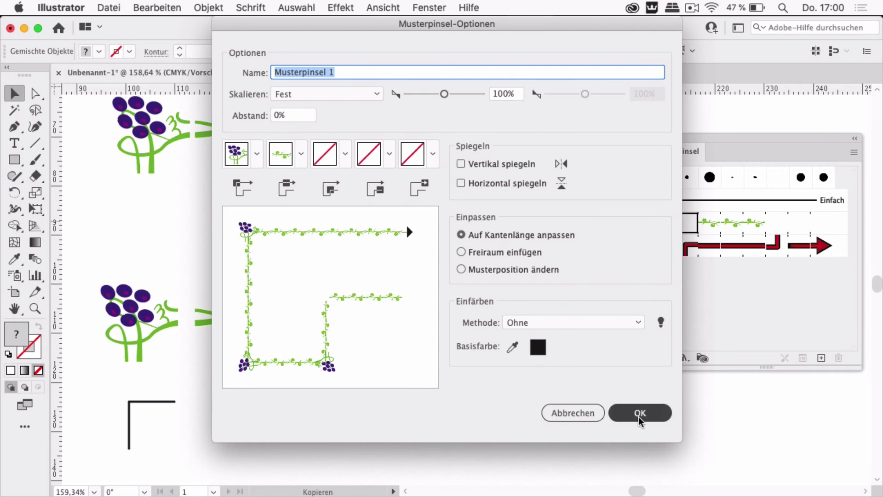
pyautogui.moveTo(412, 251); pyautogui.dragTo(486, 381)
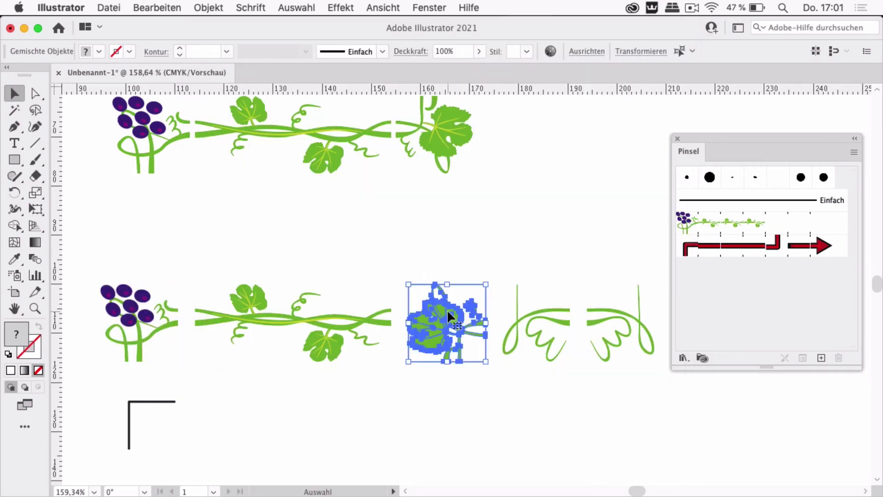
pyautogui.moveTo(447, 309); pyautogui.dragTo(777, 225)
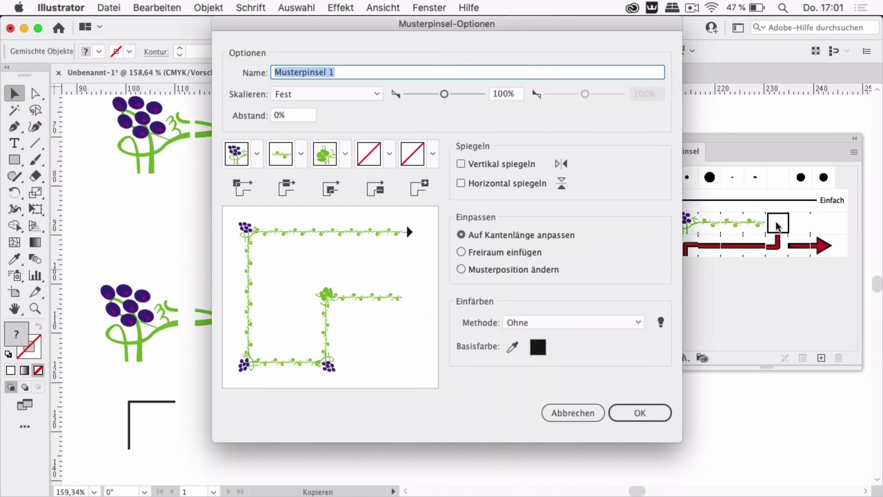
pyautogui.click(651, 412)
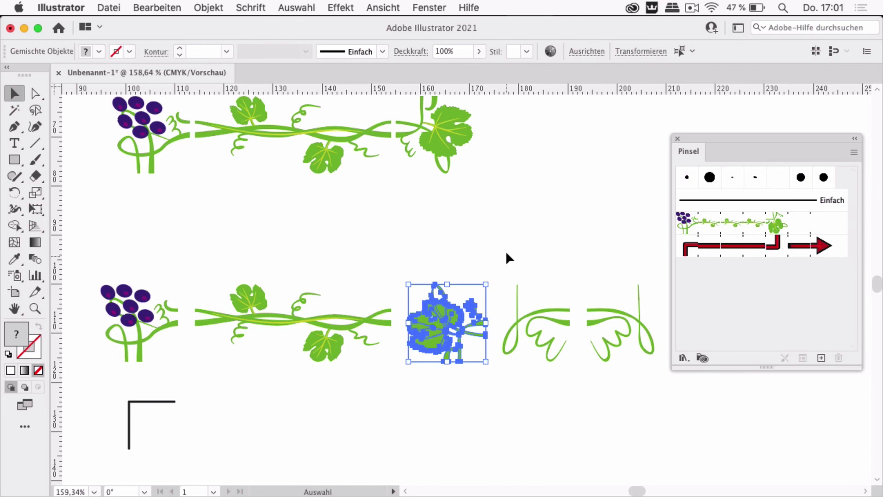
# - Add the left tendril as the start tile and the right tendril as the end tile
pyautogui.moveTo(506, 252); pyautogui.dragTo(551, 311)
pyautogui.moveTo(570, 381); pyautogui.dragTo(570, 380)
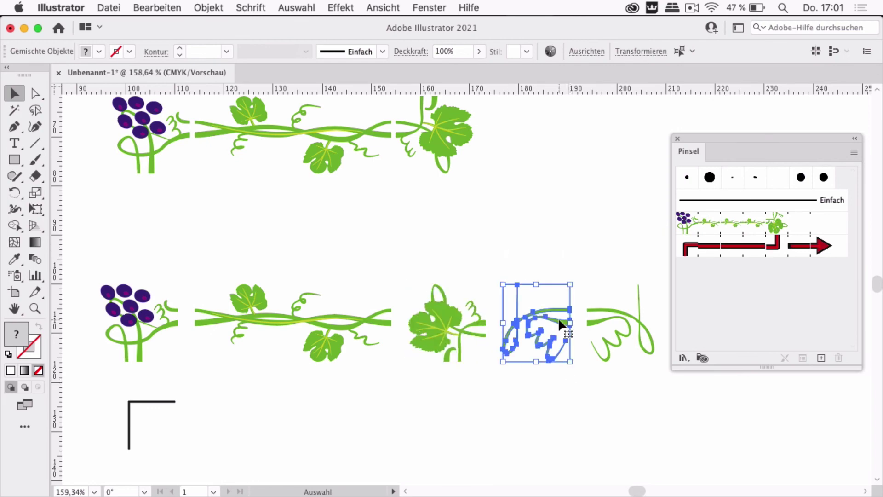
pyautogui.moveTo(558, 319); pyautogui.dragTo(807, 252)
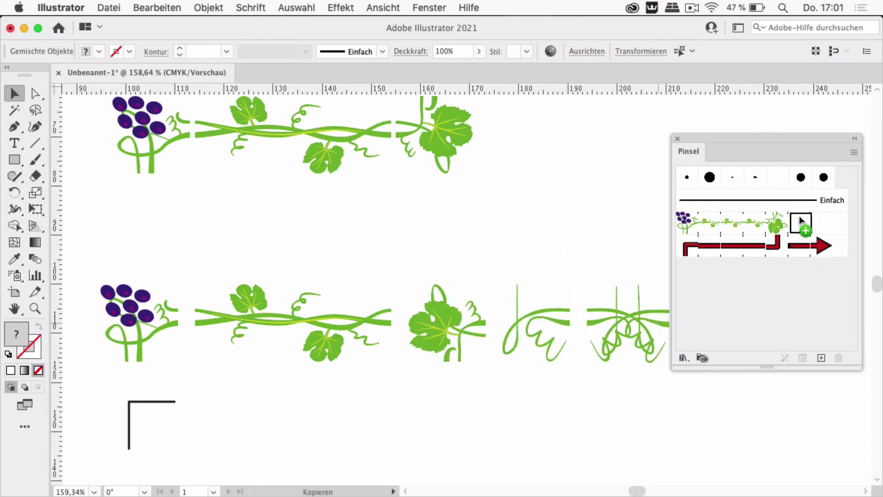
pyautogui.moveTo(799, 216); pyautogui.dragTo(801, 221)
pyautogui.click(639, 415)
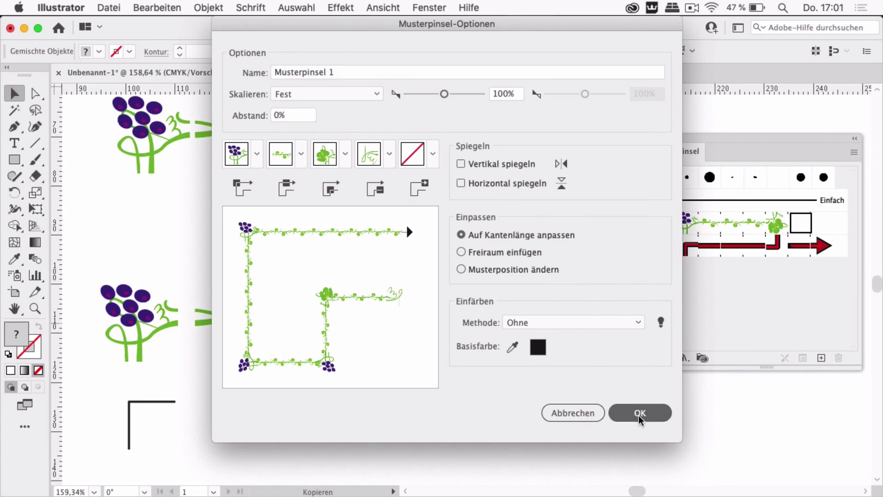
pyautogui.moveTo(584, 248); pyautogui.dragTo(660, 378)
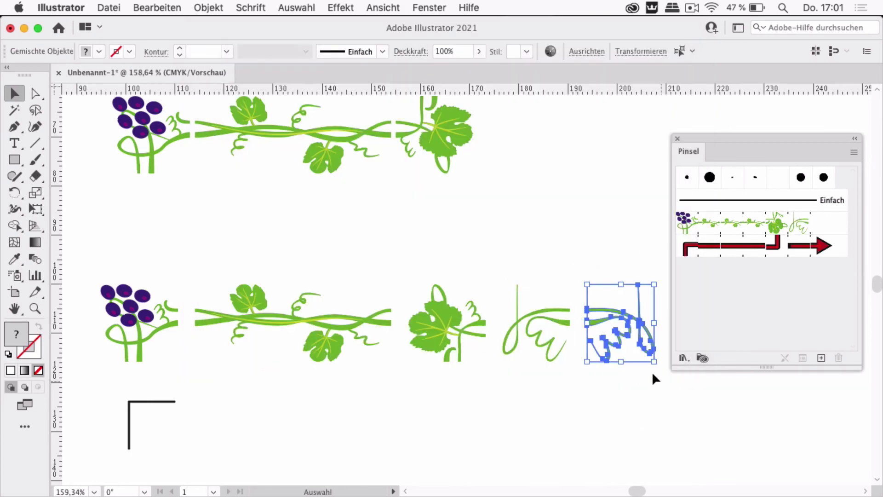
pyautogui.moveTo(600, 321); pyautogui.dragTo(771, 264)
pyautogui.moveTo(835, 219); pyautogui.dragTo(830, 224)
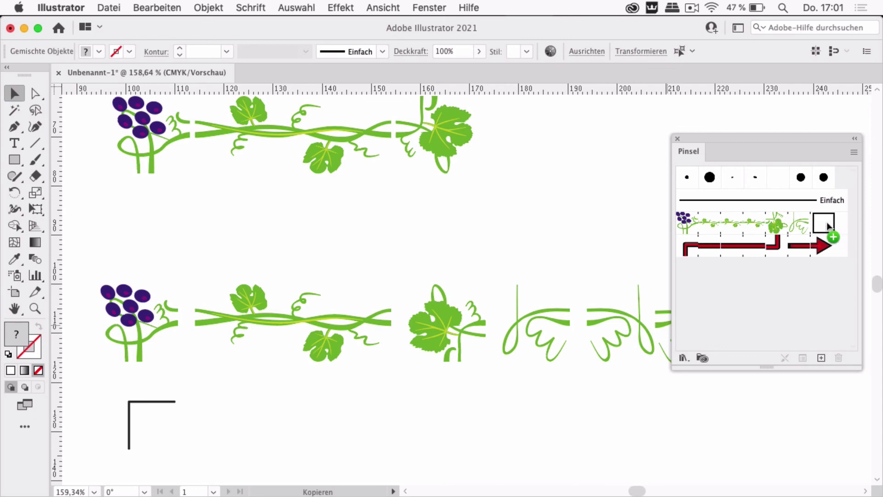
pyautogui.moveTo(826, 222); pyautogui.dragTo(827, 222)
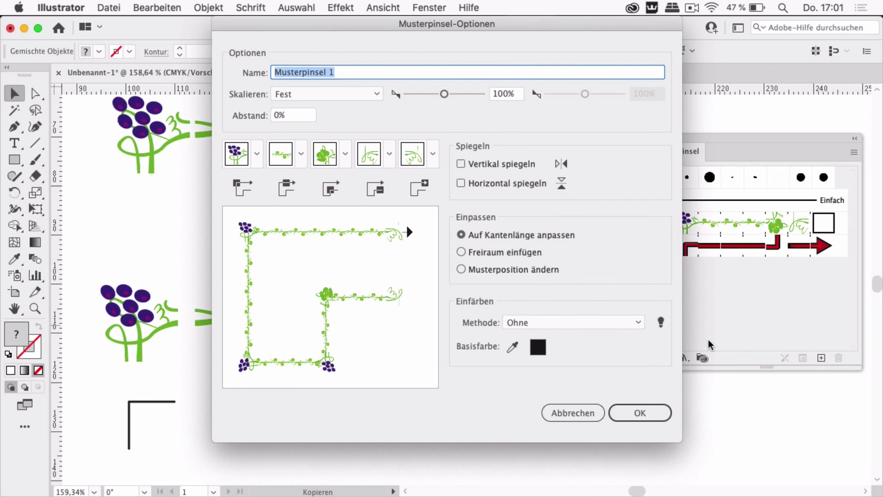
pyautogui.click(649, 415)
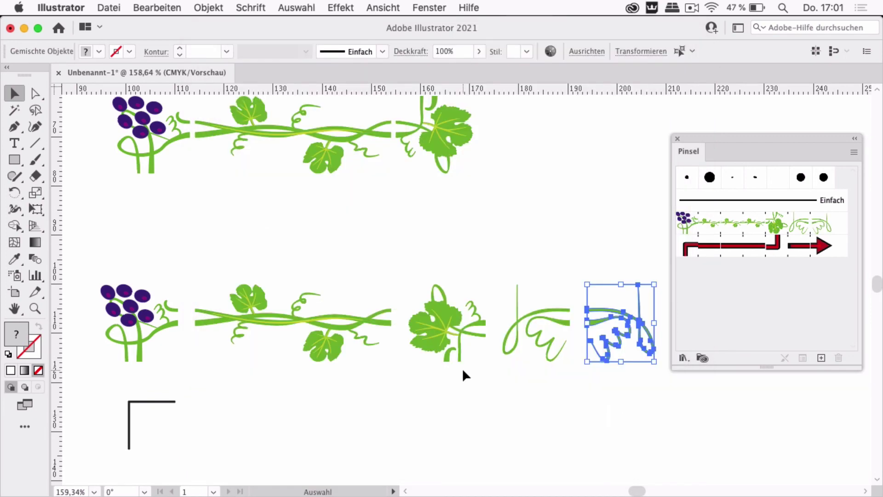
# - Pen a five-point zigzag path with two peaks below the tiles
pyautogui.scroll(-10, 462, 368)
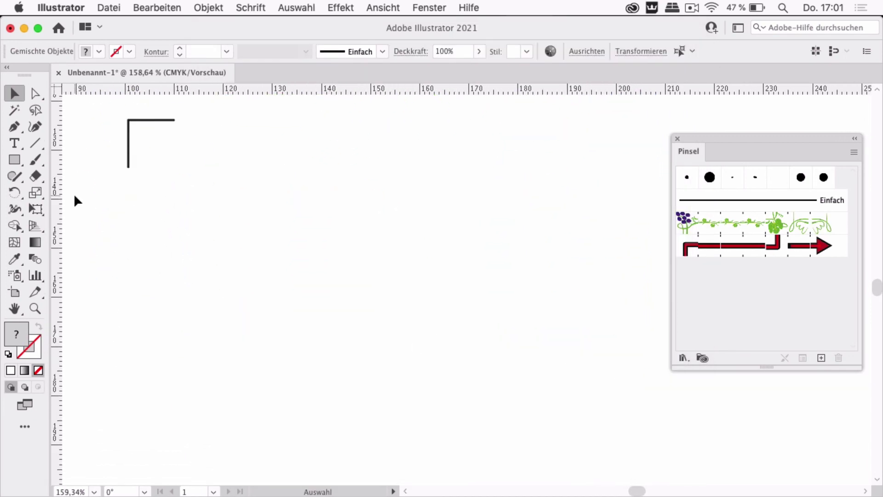
pyautogui.click(14, 127)
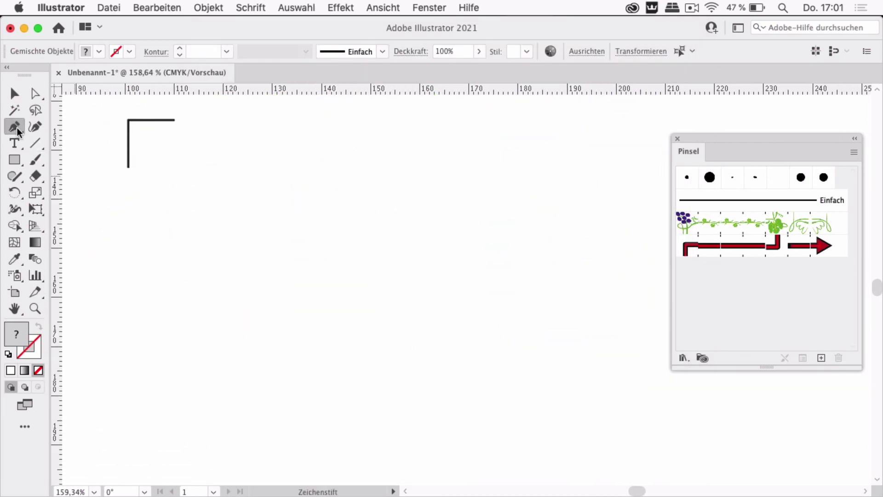
pyautogui.click(138, 350)
pyautogui.click(287, 186)
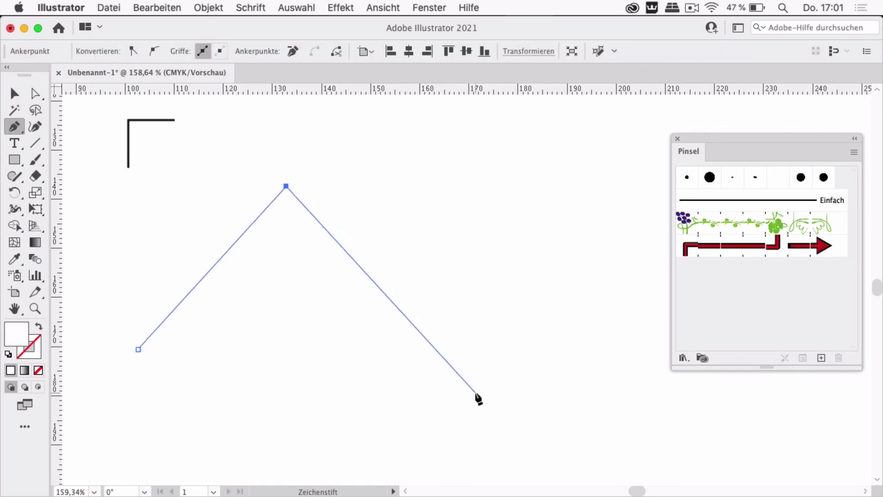
pyautogui.click(466, 381)
pyautogui.click(573, 197)
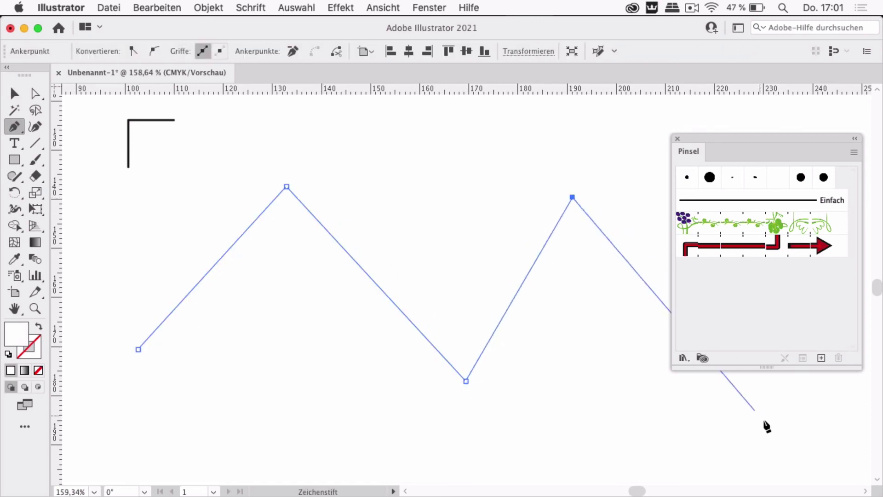
pyautogui.click(776, 430)
# - Apply Musterpinsel 1 to the zigzag and move the brushes panel aside to view it
pyautogui.click(759, 227)
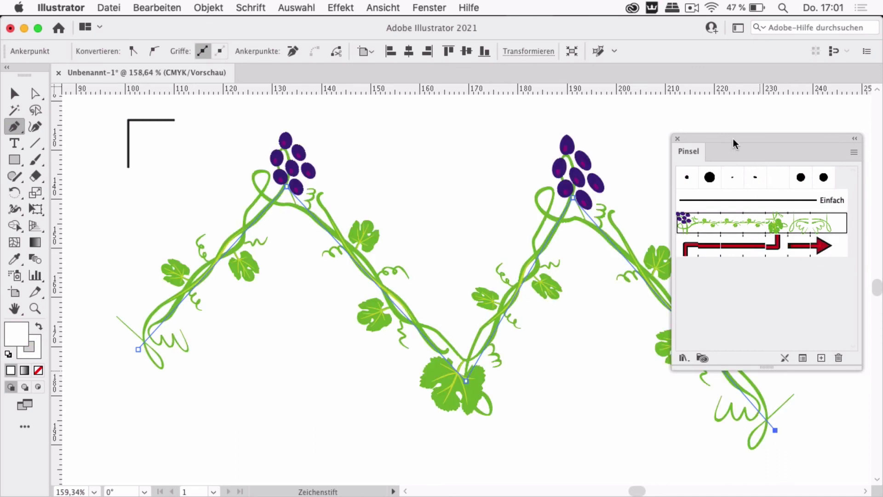
pyautogui.moveTo(731, 138); pyautogui.dragTo(818, 130)
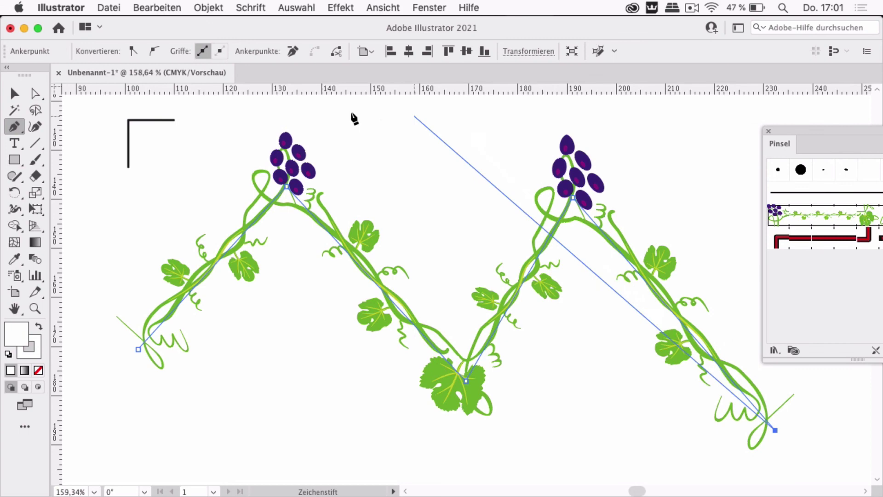
pyautogui.click(14, 93)
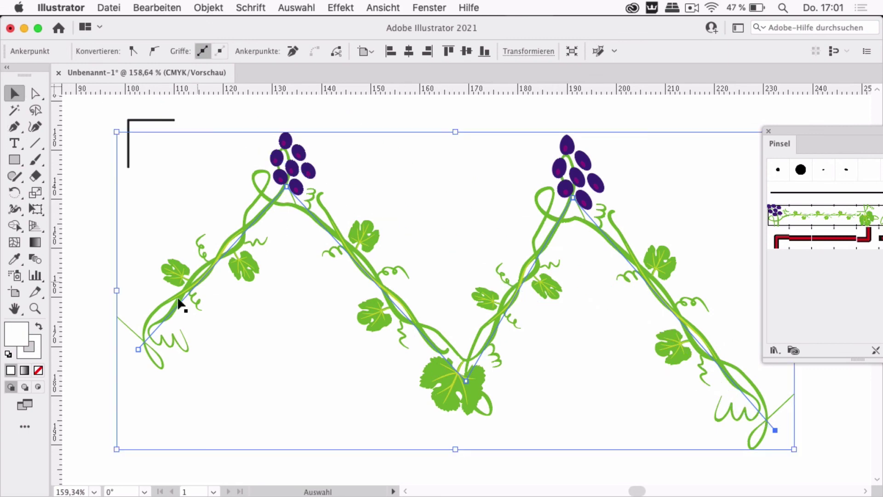